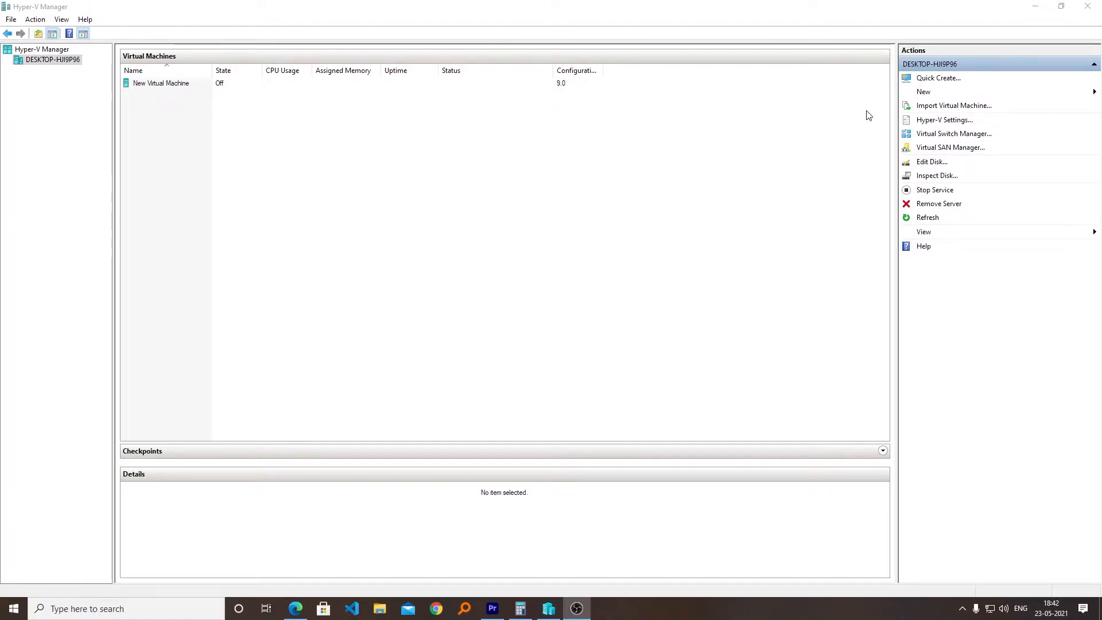
Step: Start creating a new virtual machine, keeping the default name "New Virtual Machine" and the default storage location
{"action": "left_click", "coordinate": [941, 92]}
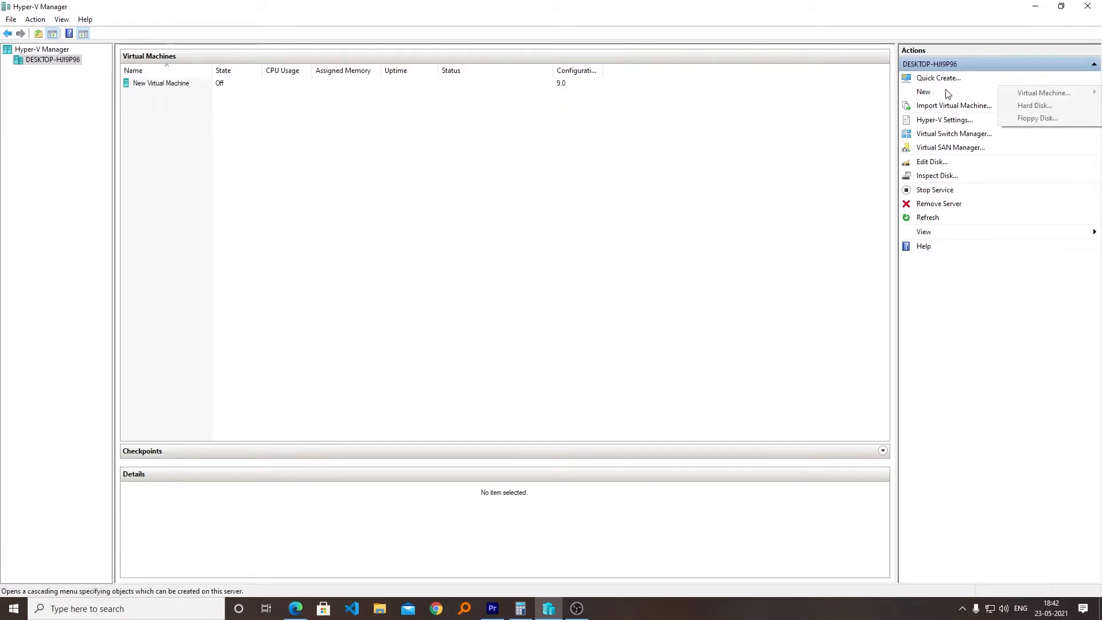
{"action": "left_click", "coordinate": [1021, 312]}
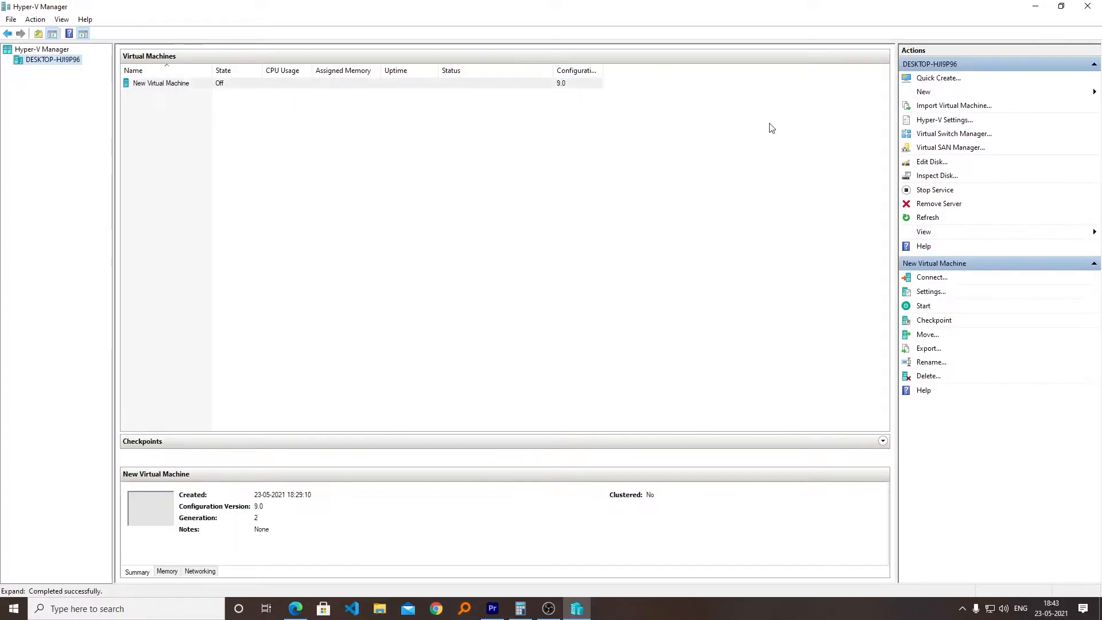
{"action": "left_click", "coordinate": [948, 92]}
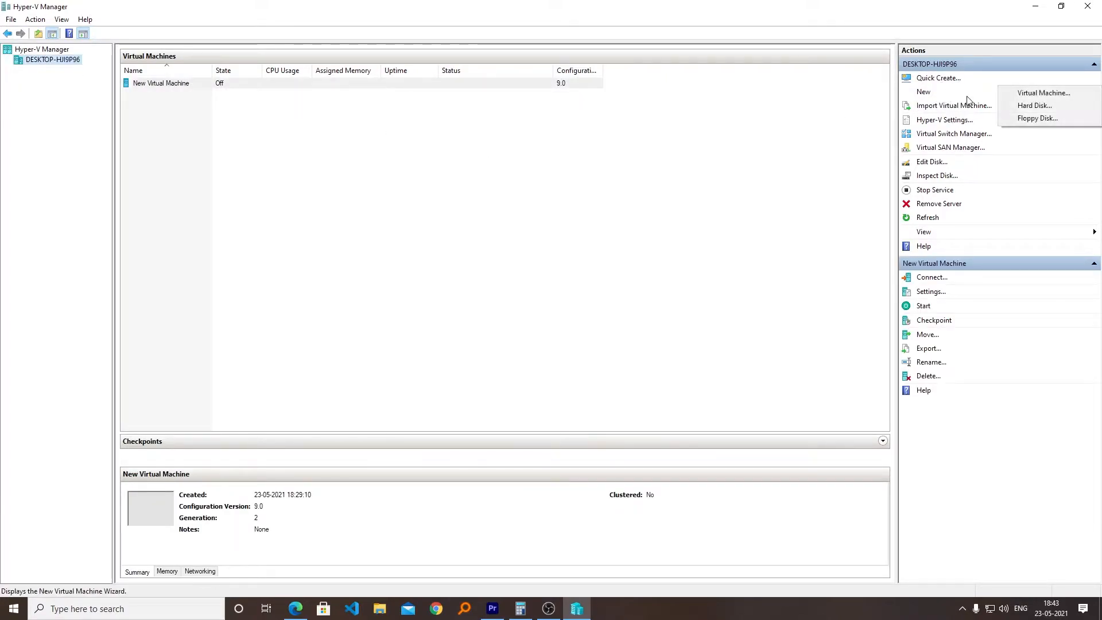
{"action": "left_click", "coordinate": [1048, 93]}
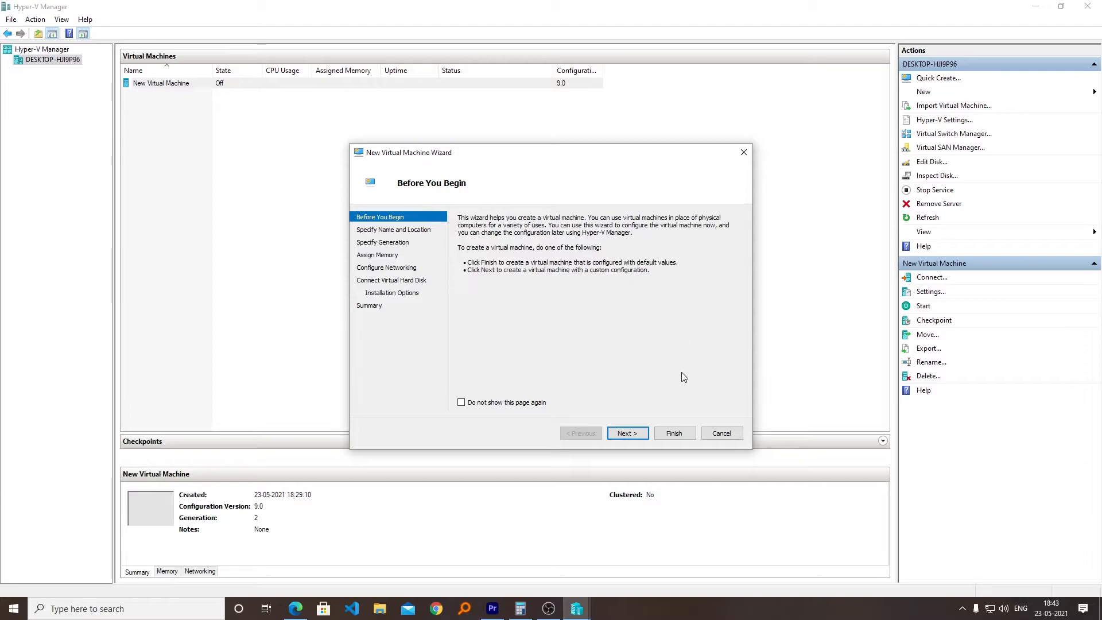
{"action": "left_click", "coordinate": [630, 433]}
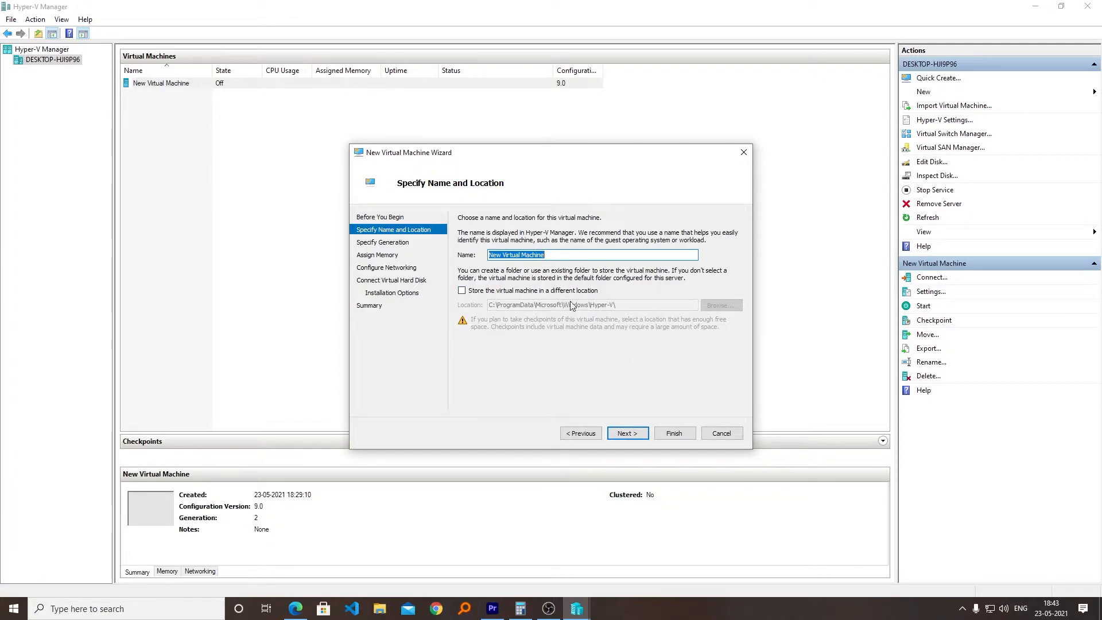
{"action": "left_click", "coordinate": [629, 434]}
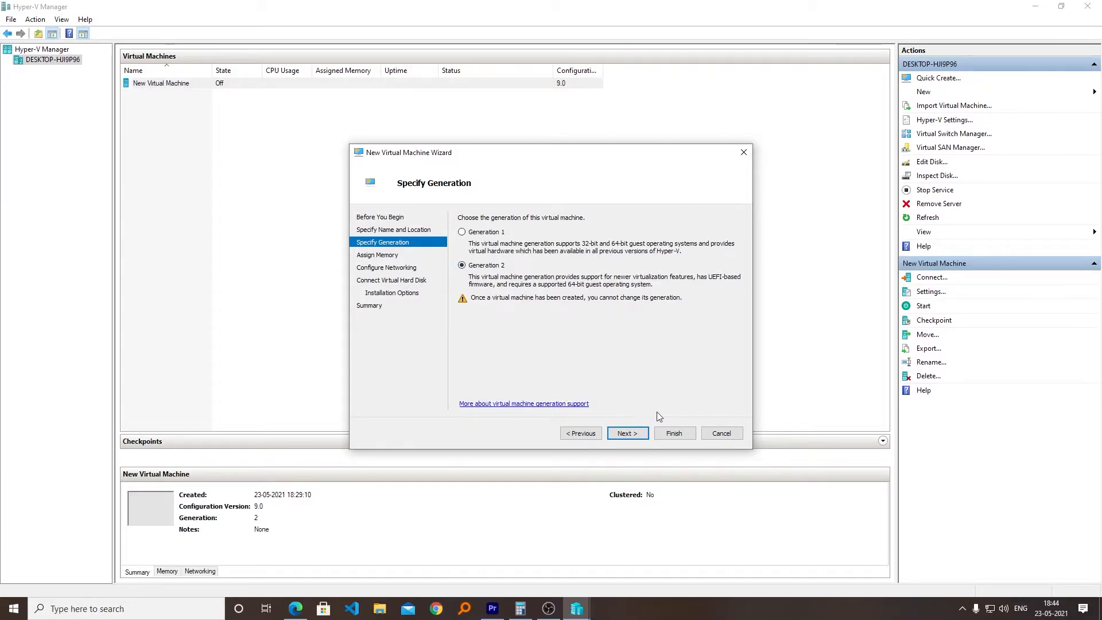
Step: Accept Generation 2 for the virtual machine and set its startup memory to 16384 MB
{"action": "left_click", "coordinate": [626, 432]}
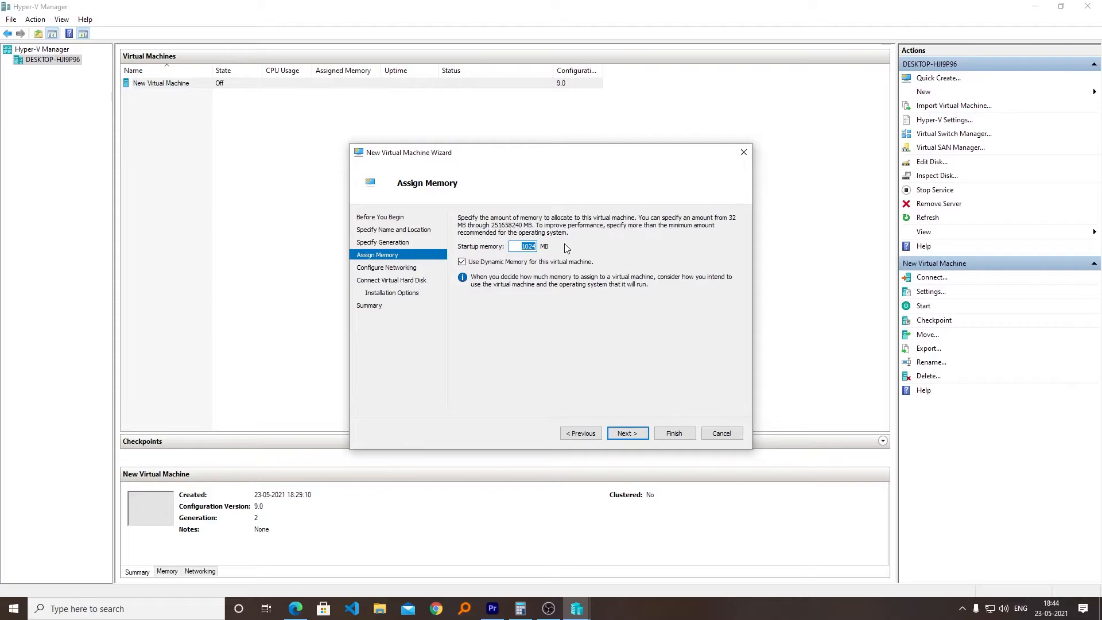
{"action": "type", "text": "16384"}
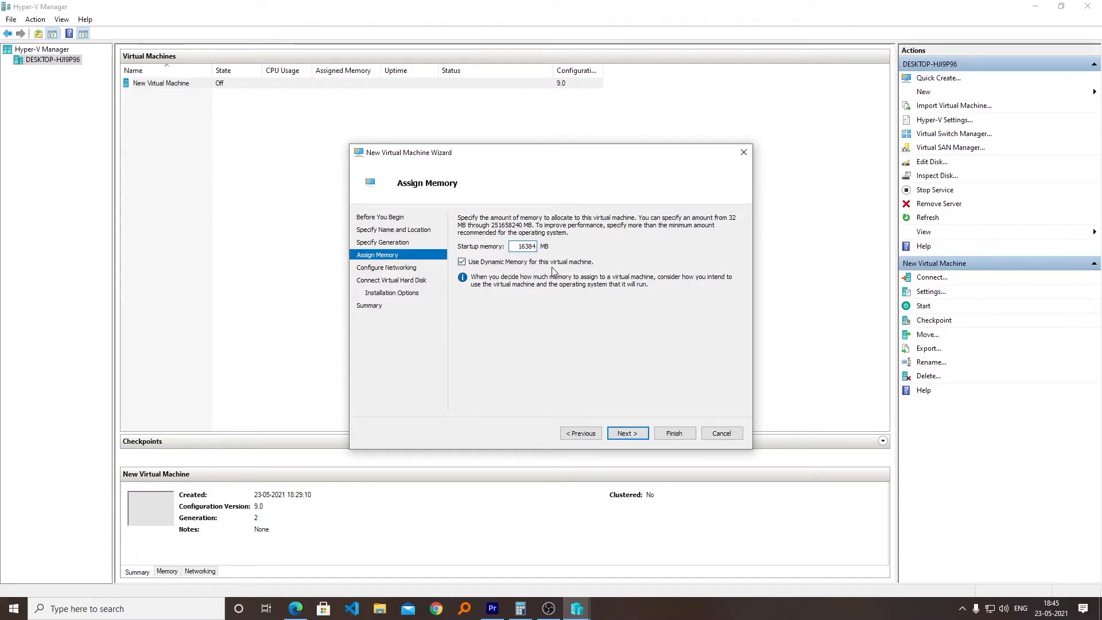
{"action": "left_click", "coordinate": [634, 433]}
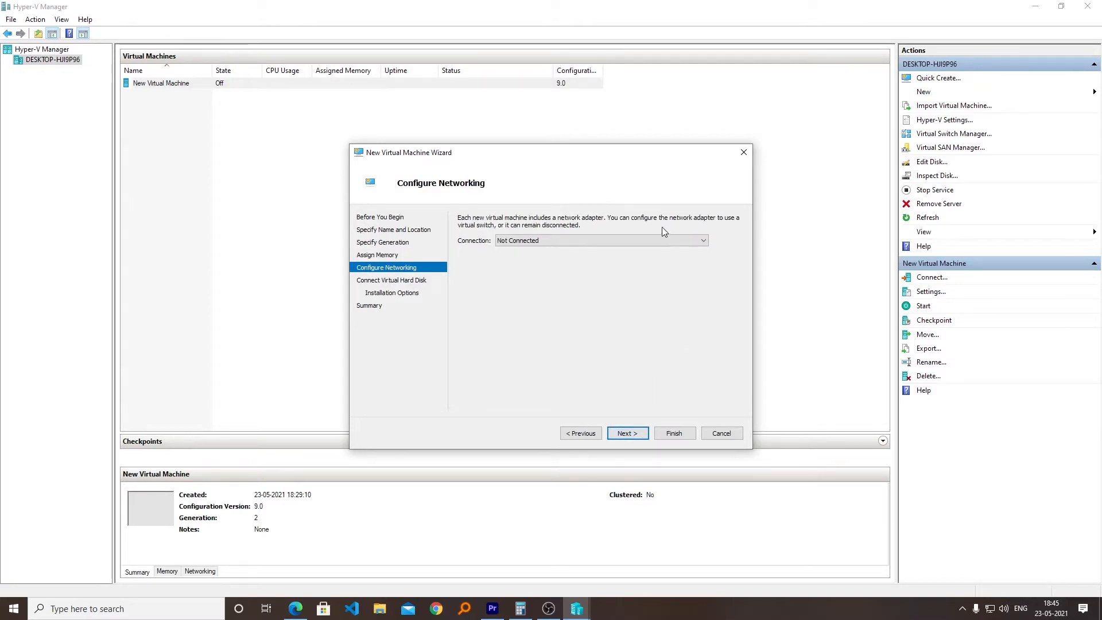
Step: Connect the new virtual machine's network adapter to Default Switch
{"action": "left_click", "coordinate": [543, 240]}
{"action": "left_click", "coordinate": [584, 258]}
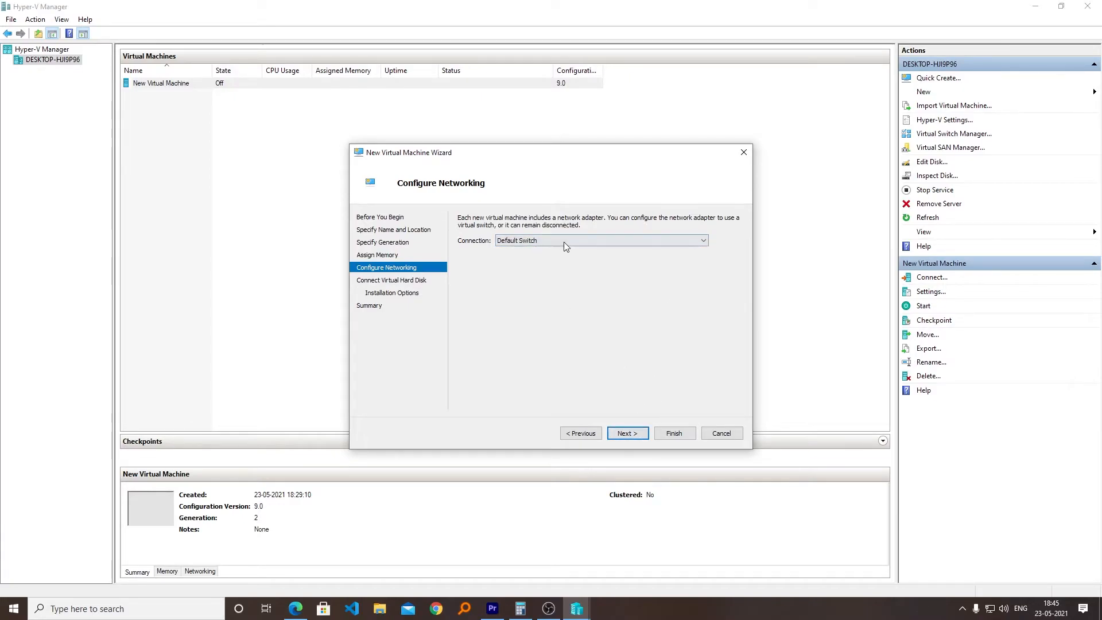
{"action": "left_click", "coordinate": [627, 433]}
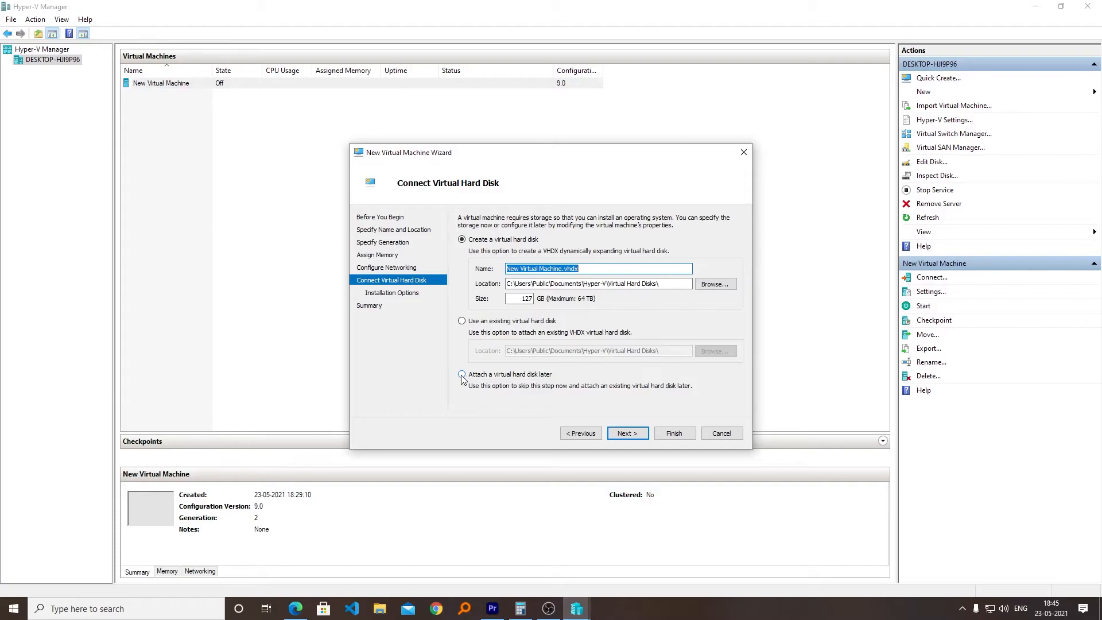
Step: Set the size of the new virtual hard disk to 60 GB, keeping its default name and location
{"action": "key", "text": "Tab"}
{"action": "key", "text": "Tab"}
{"action": "key", "text": "Tab"}
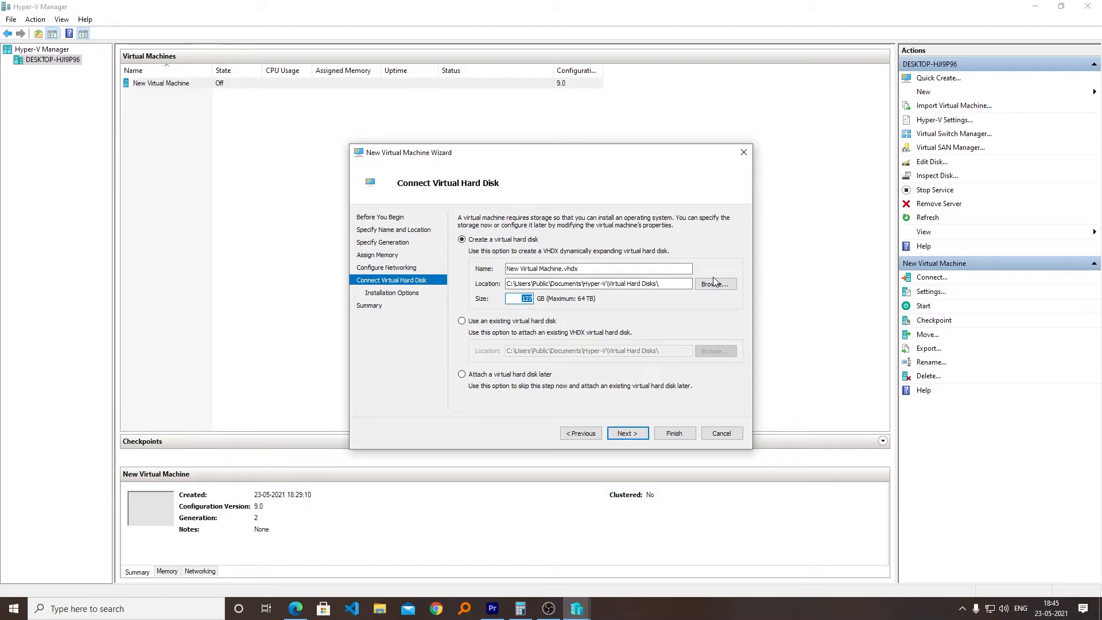
{"action": "type", "text": "60"}
{"action": "left_click", "coordinate": [638, 434]}
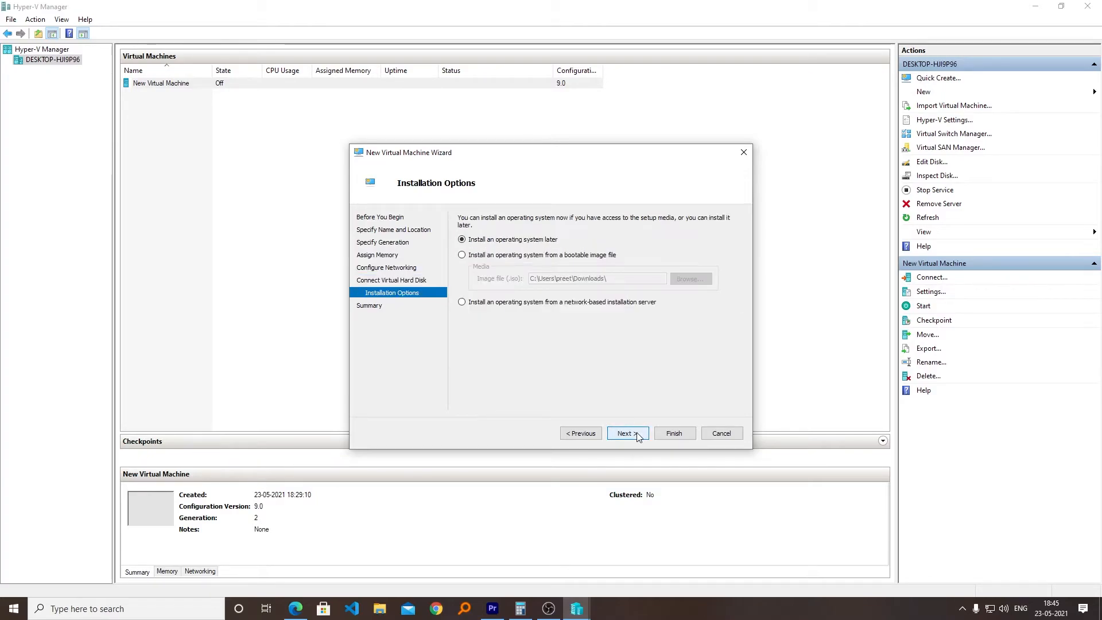
Step: Choose the bootable image 2012.R2VL.ESD.ENU.FEB2017.iso from Downloads as the installation media and finish creating the virtual machine
{"action": "left_click", "coordinate": [603, 255]}
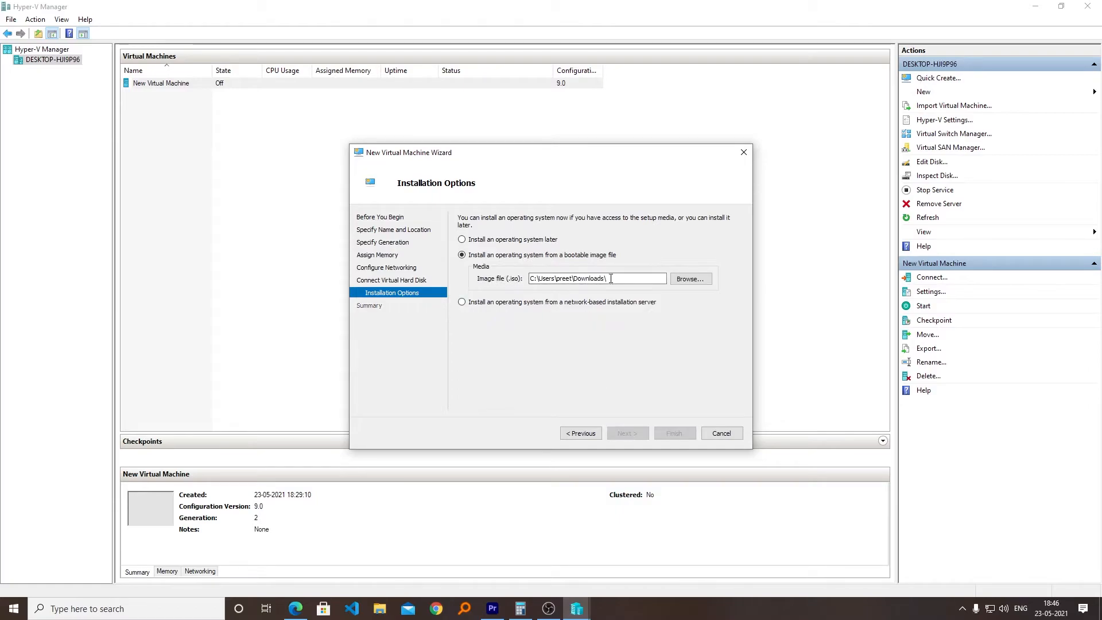
{"action": "left_click", "coordinate": [696, 279]}
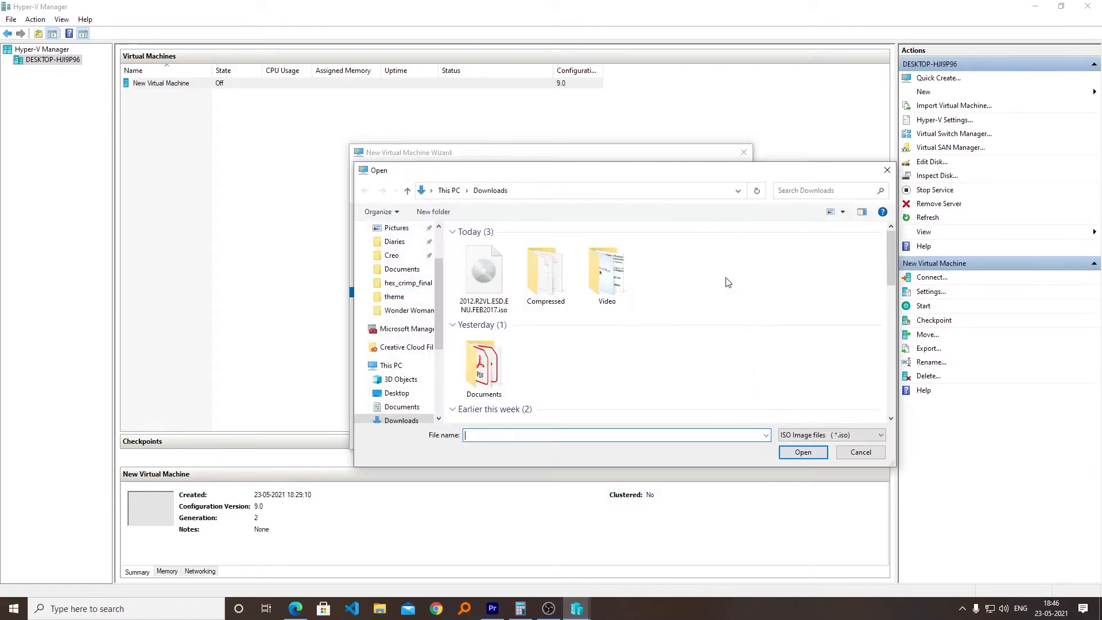
{"action": "left_click", "coordinate": [506, 273]}
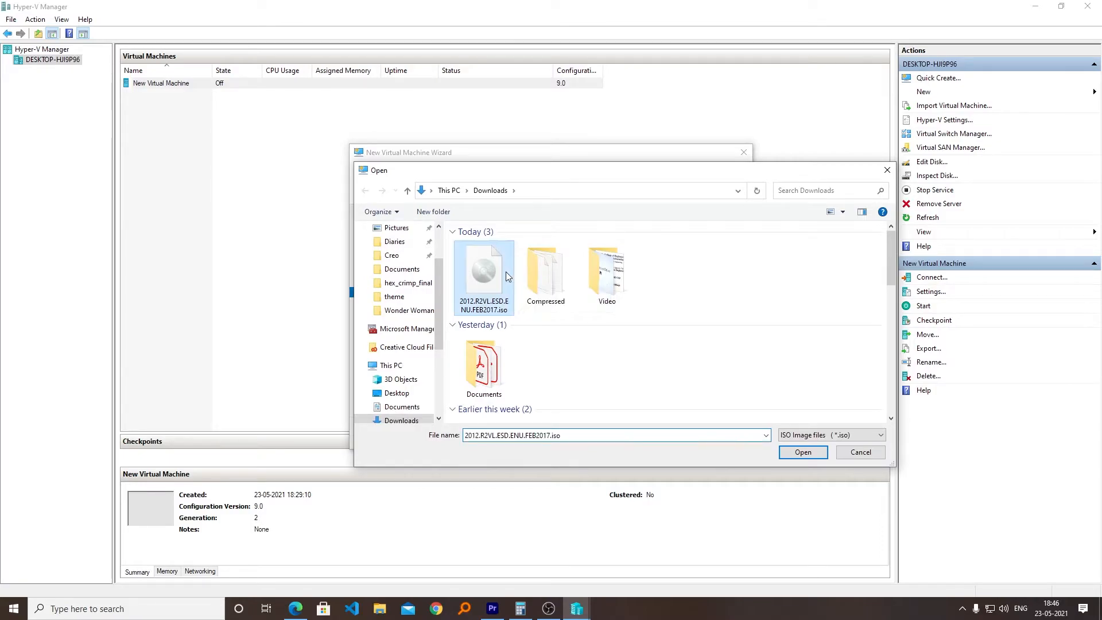
{"action": "left_click", "coordinate": [803, 452]}
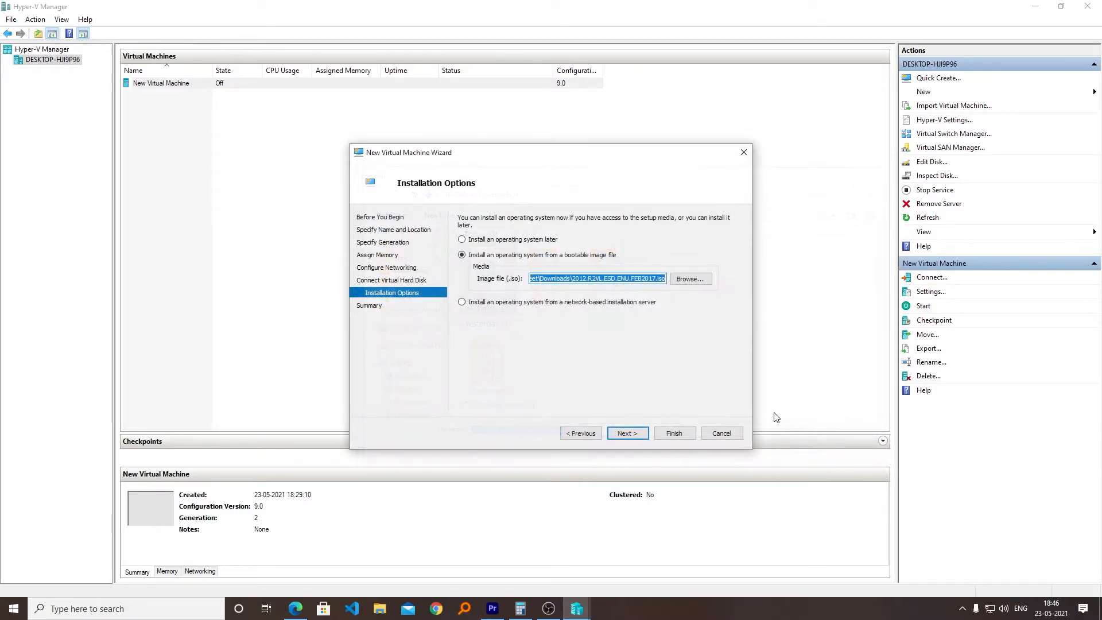
{"action": "left_click", "coordinate": [640, 435]}
{"action": "left_click", "coordinate": [676, 435]}
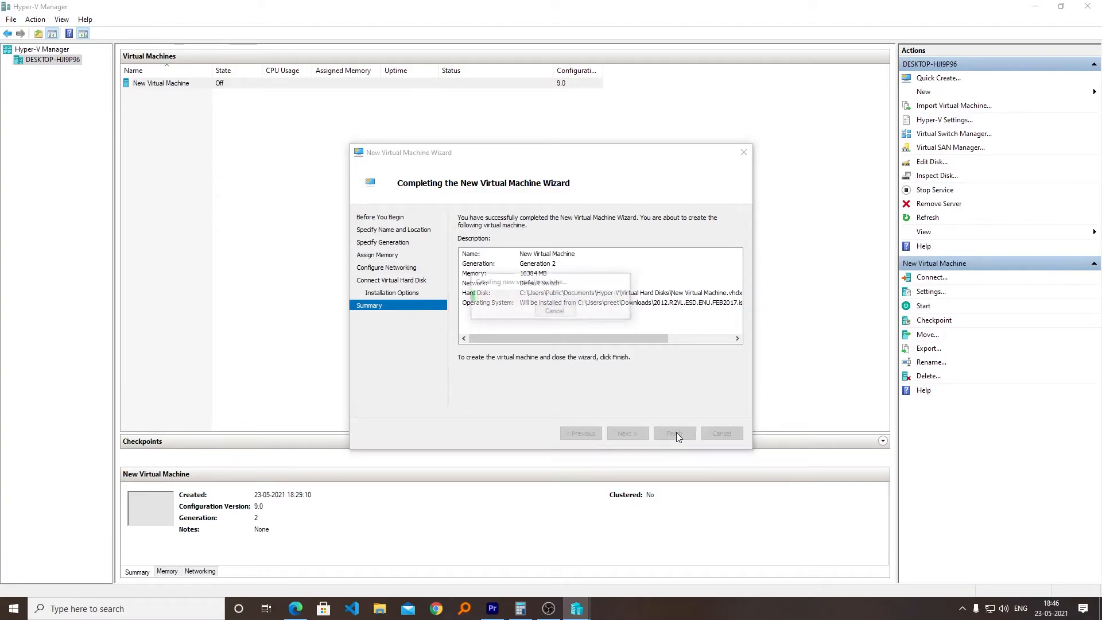
Step: Review the firmware, memory, security, processor and SCSI hard drive settings of New Virtual Machine
{"action": "left_click", "coordinate": [175, 90]}
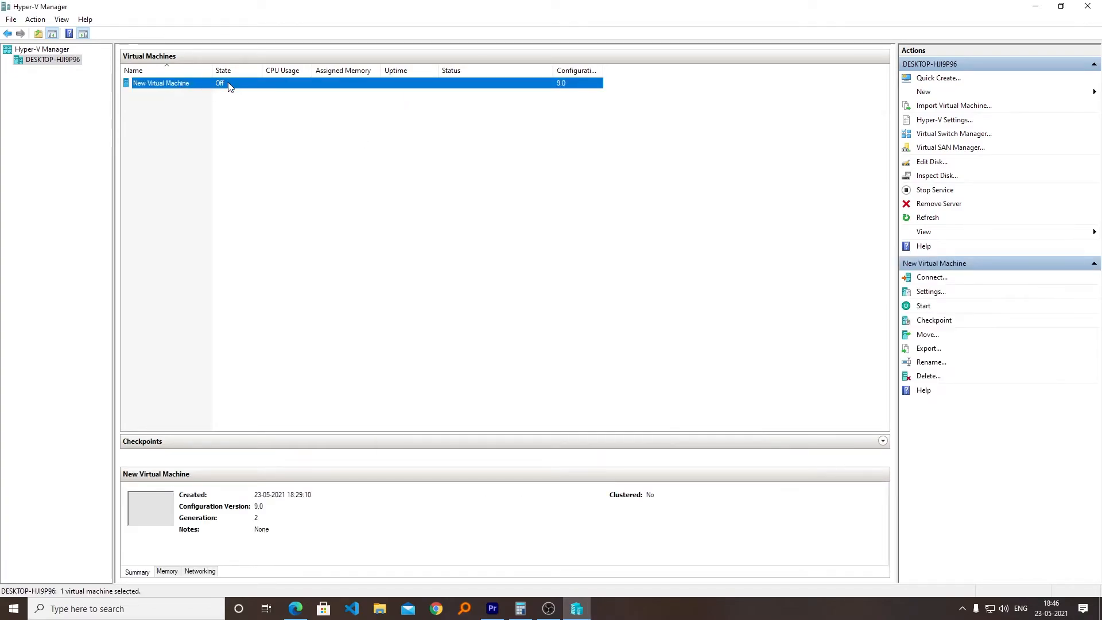
{"action": "left_click", "coordinate": [932, 292]}
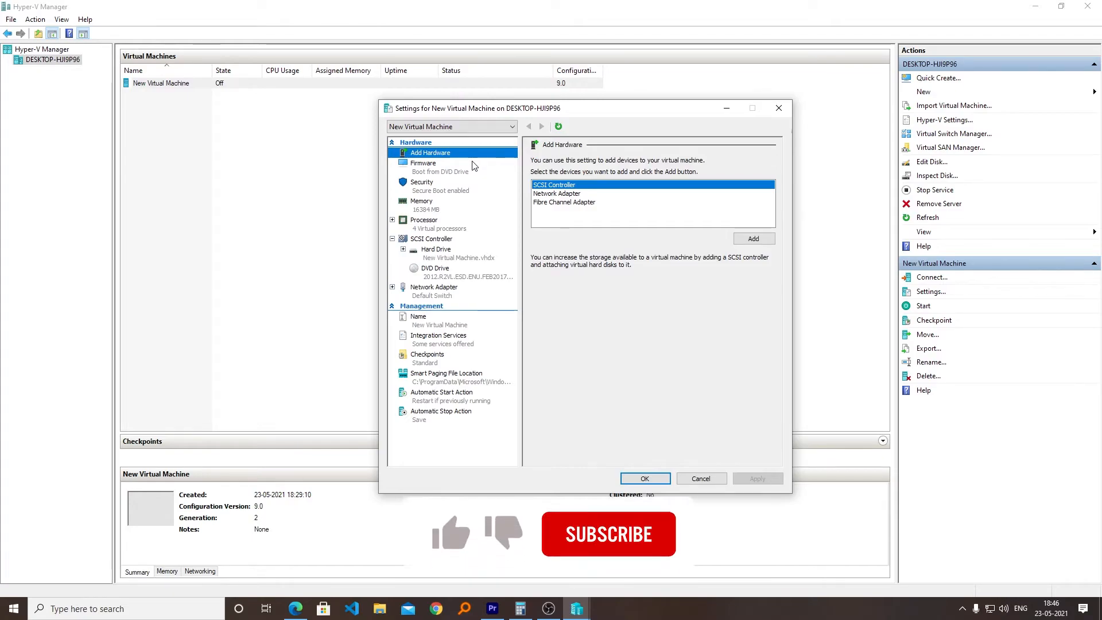
{"action": "left_click", "coordinate": [433, 168]}
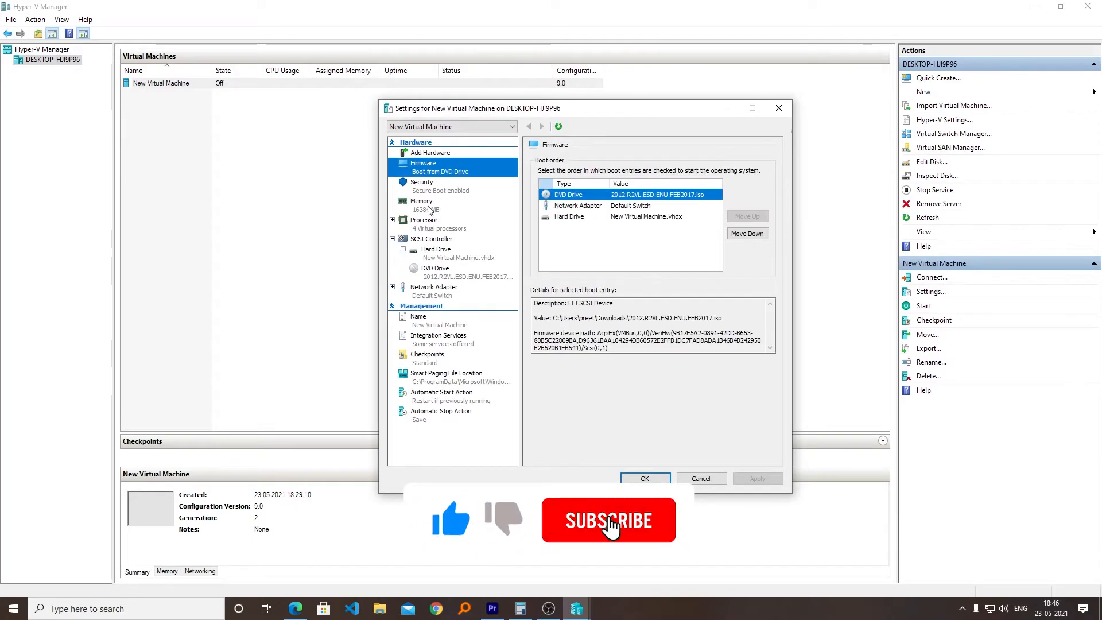
{"action": "left_click", "coordinate": [456, 208]}
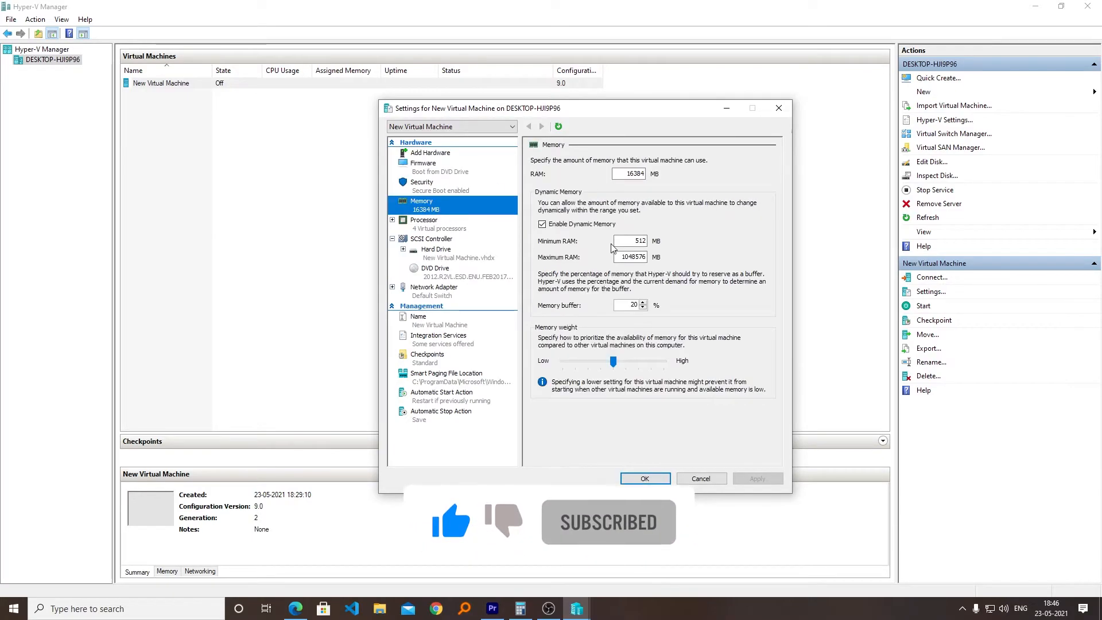
{"action": "left_click", "coordinate": [457, 168]}
{"action": "left_click", "coordinate": [456, 189]}
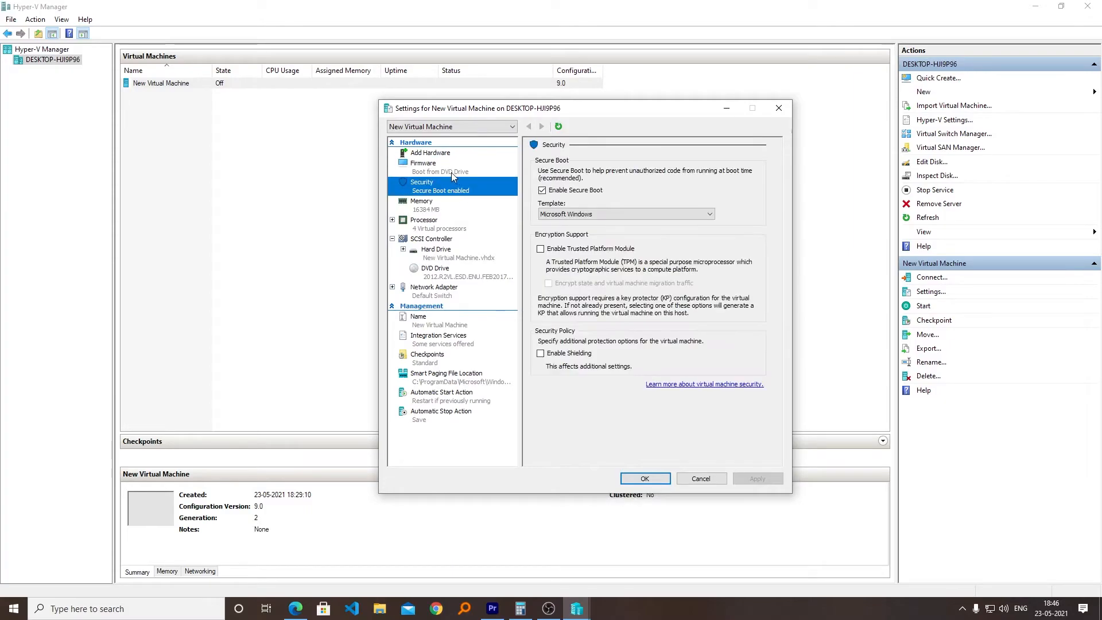
{"action": "left_click", "coordinate": [423, 224]}
{"action": "left_click", "coordinate": [392, 220]}
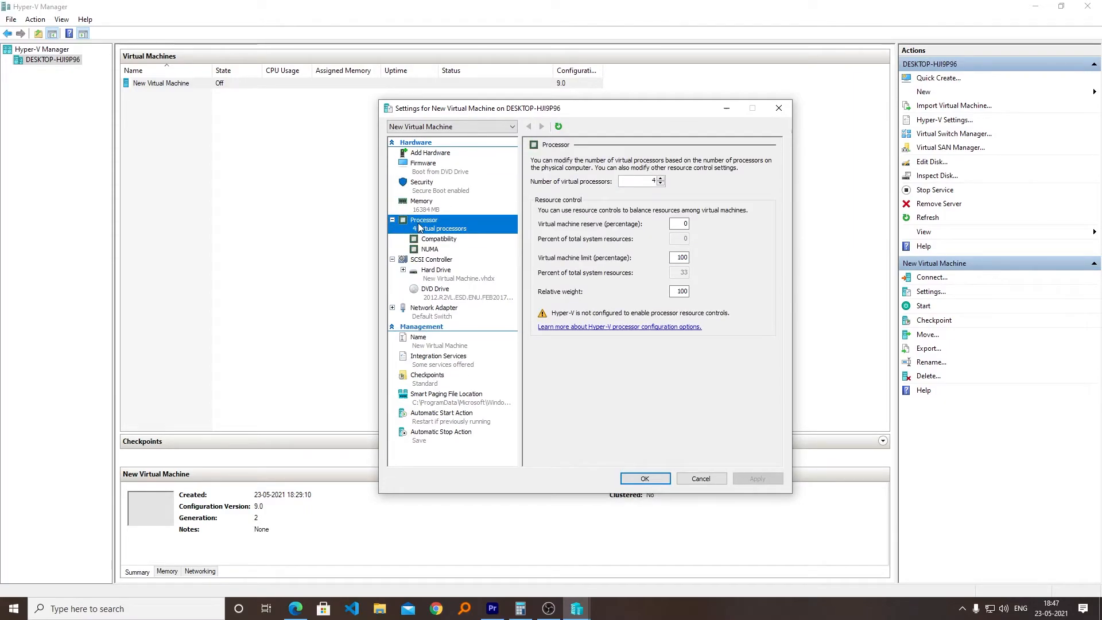
{"action": "left_click", "coordinate": [435, 262]}
{"action": "left_click", "coordinate": [404, 270]}
{"action": "left_click", "coordinate": [445, 278]}
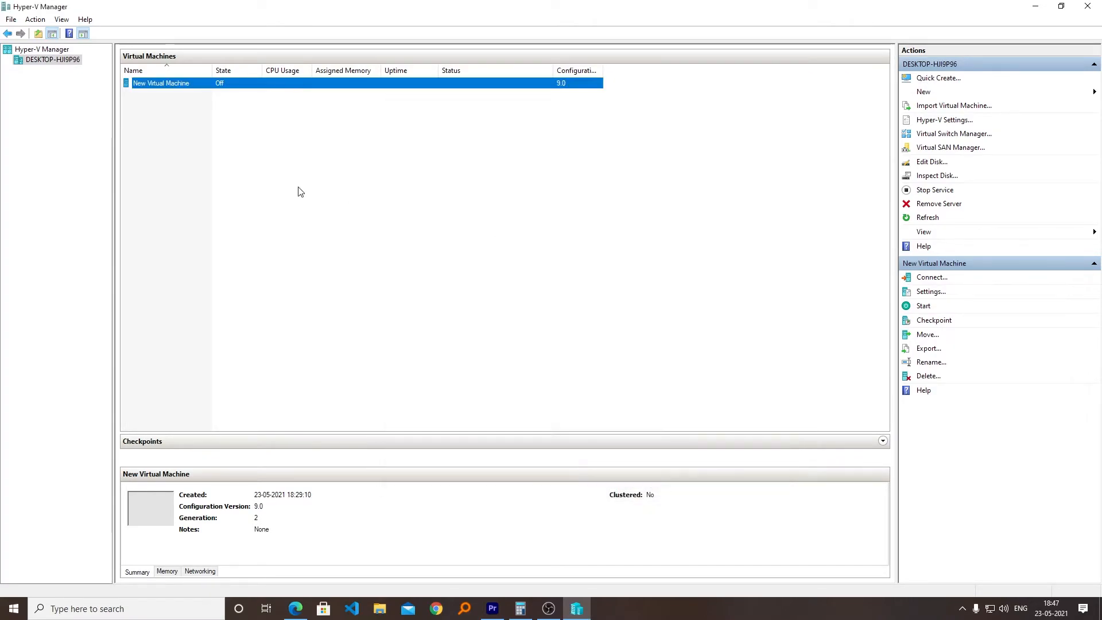
Step: Start New Virtual Machine from the virtual machine list
{"action": "left_click", "coordinate": [172, 98]}
{"action": "left_click", "coordinate": [169, 87]}
{"action": "right_click", "coordinate": [177, 82]}
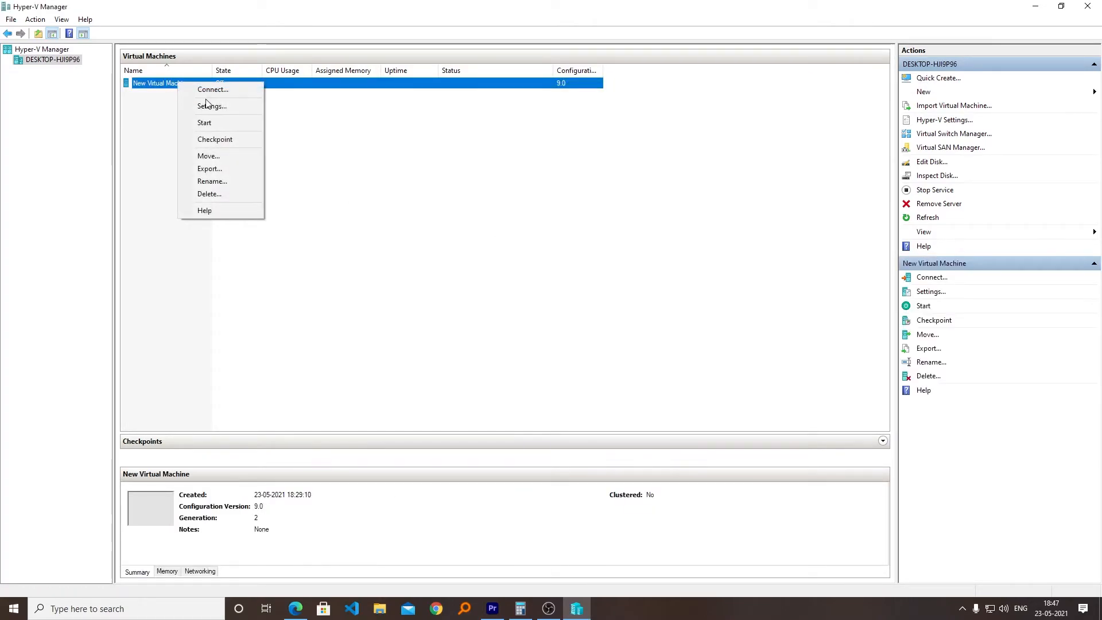
{"action": "left_click", "coordinate": [342, 130]}
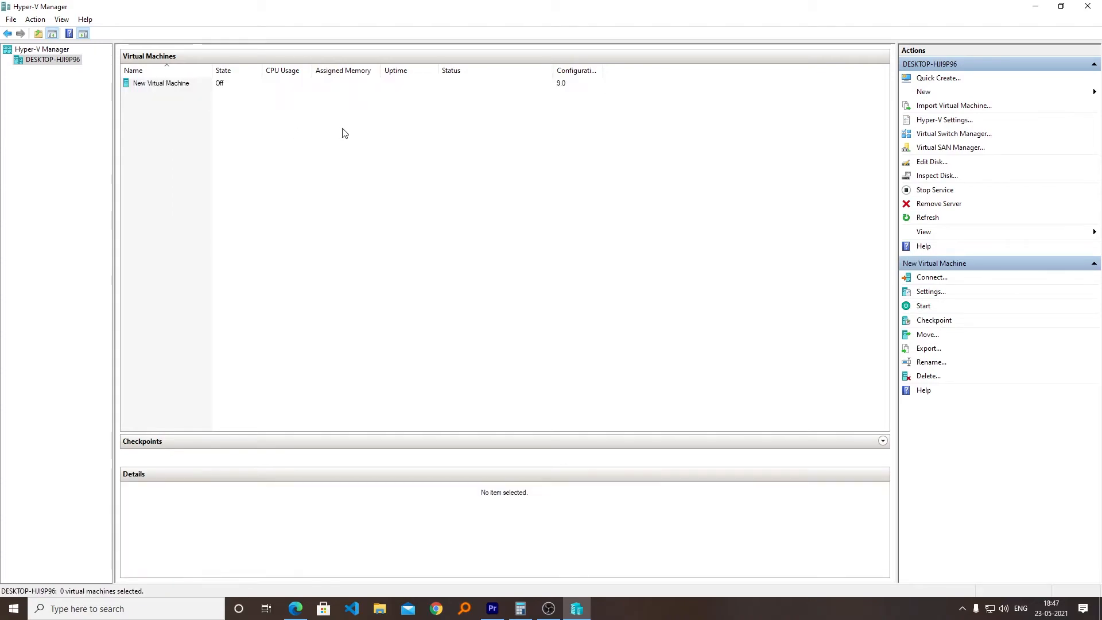
{"action": "right_click", "coordinate": [181, 85]}
{"action": "left_click", "coordinate": [214, 127]}
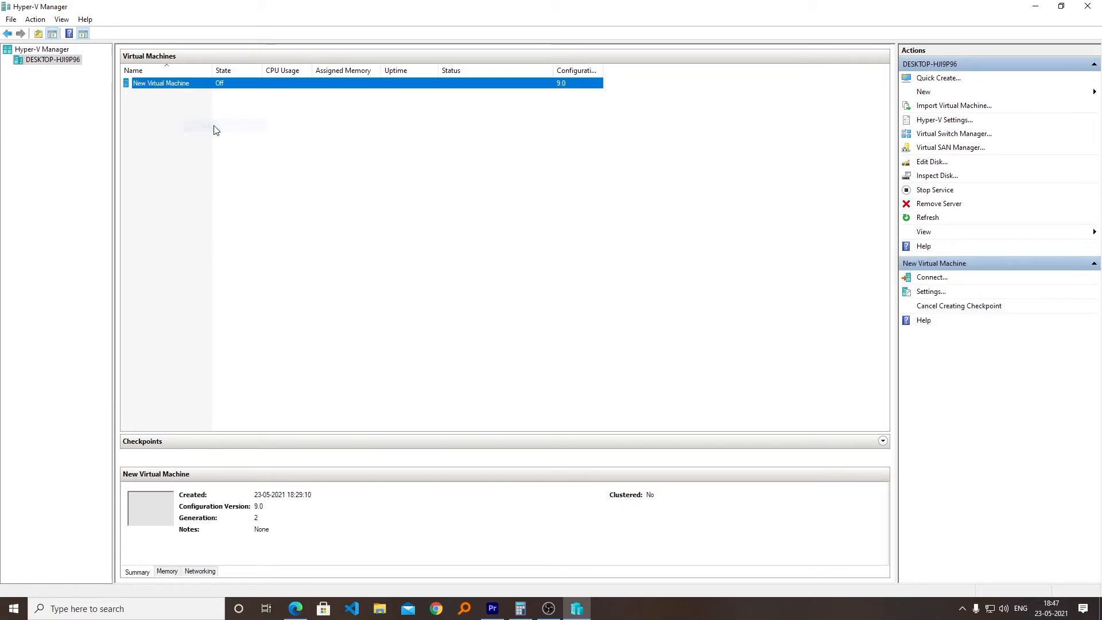
{"action": "left_click", "coordinate": [362, 190]}
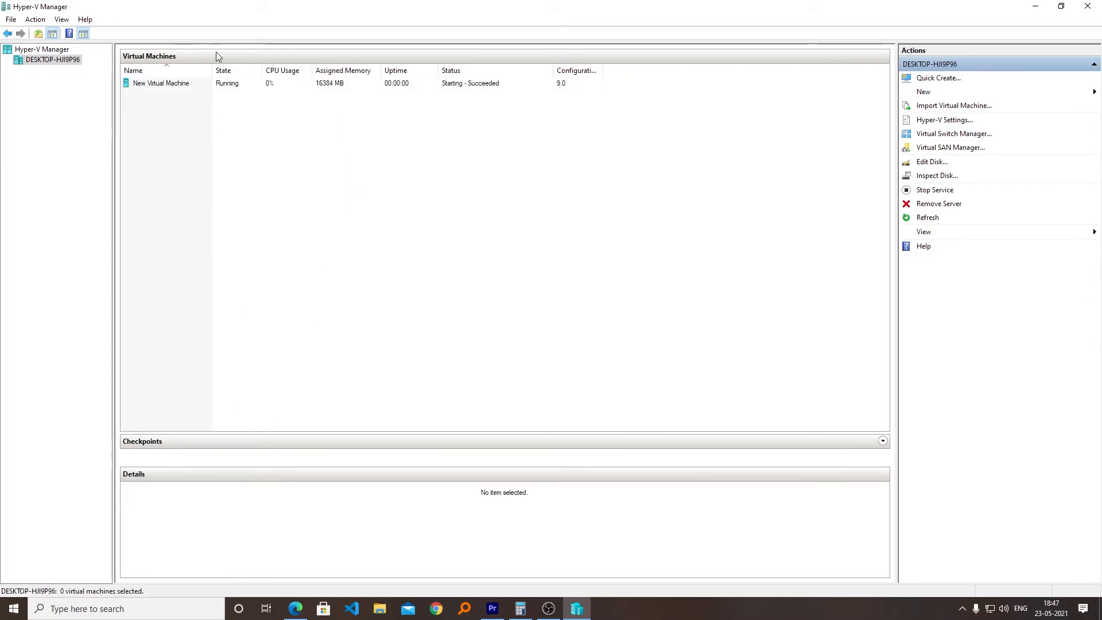
Step: Connect to the running virtual machine and boot it from the installation media
{"action": "left_click", "coordinate": [163, 83]}
{"action": "double_click", "coordinate": [156, 509]}
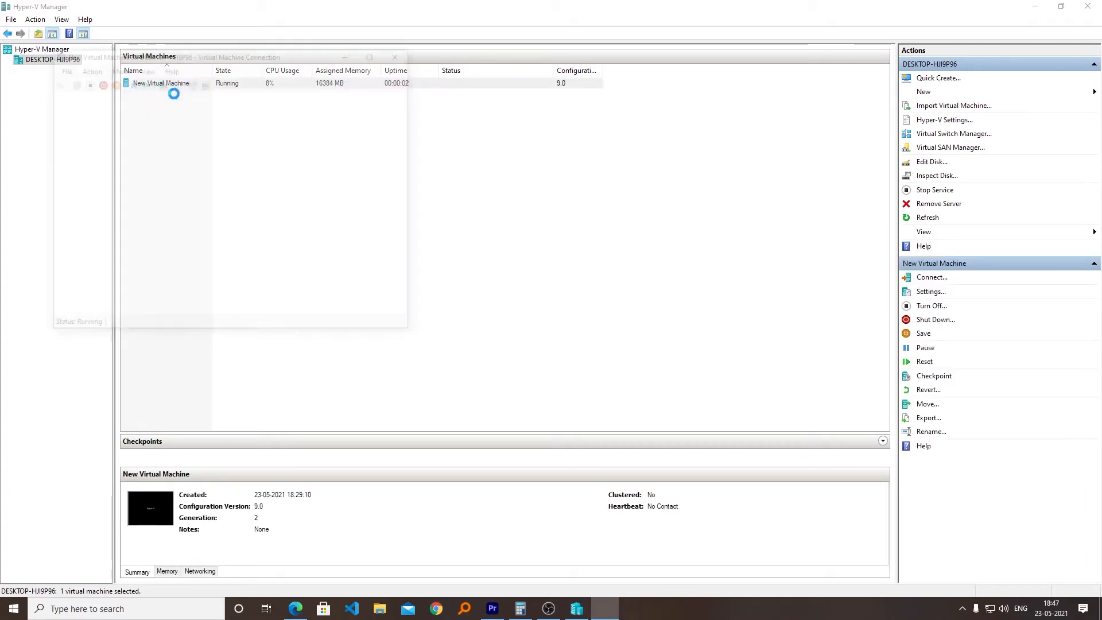
{"action": "left_click", "coordinate": [381, 229]}
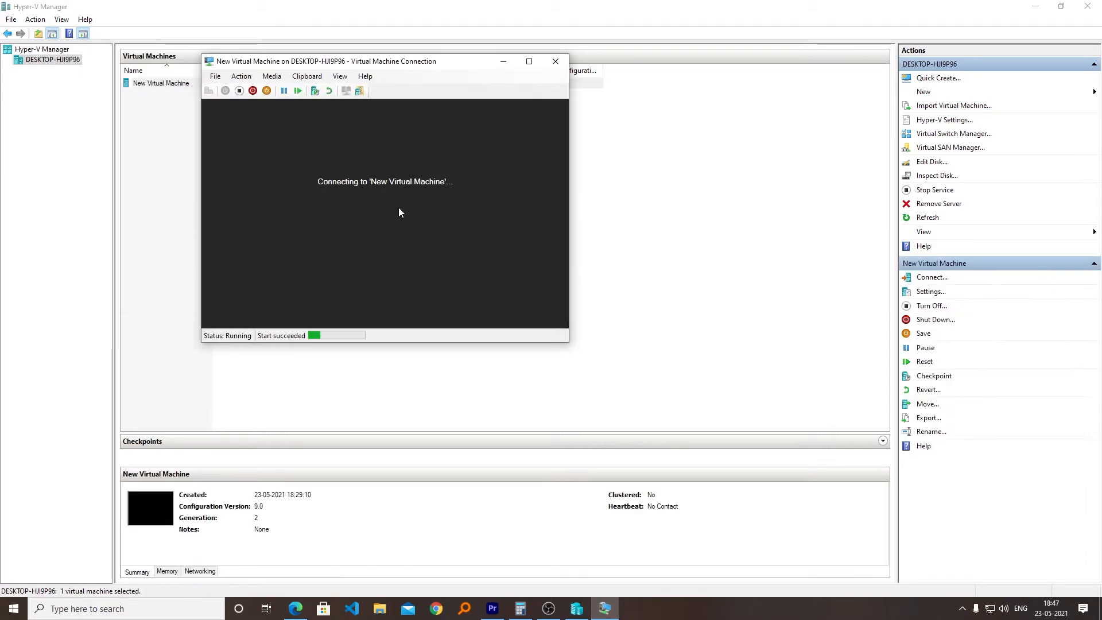
{"action": "key", "text": "Return"}
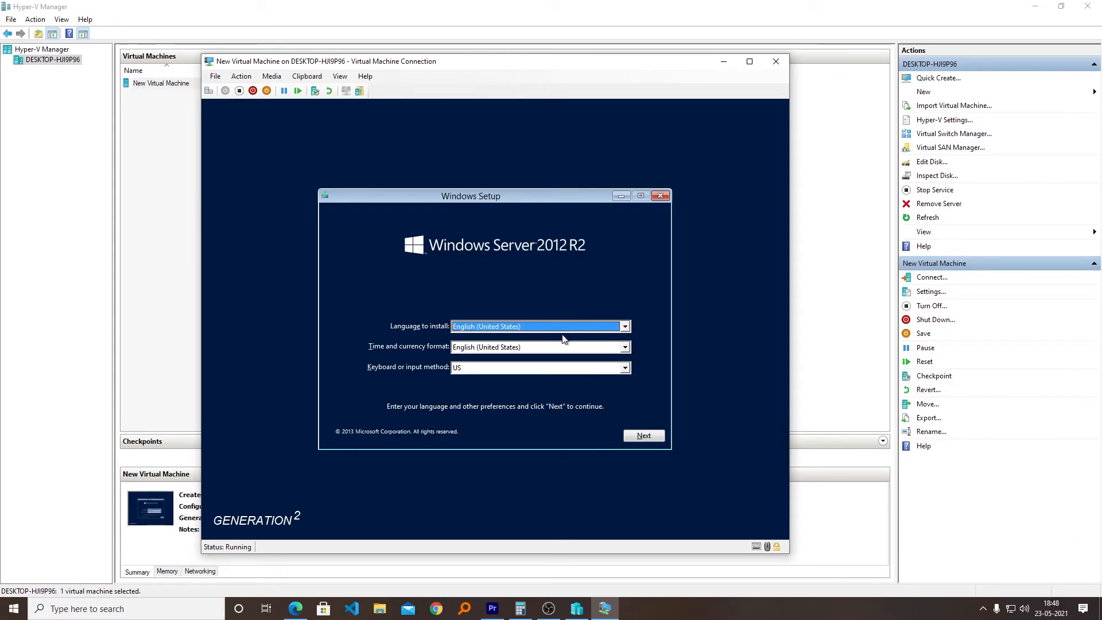
Step: Begin Windows installation with the default language settings and select Windows Server 2012 R2 Datacenter (Server Core Installation)
{"action": "left_click", "coordinate": [643, 436]}
{"action": "left_click", "coordinate": [513, 325]}
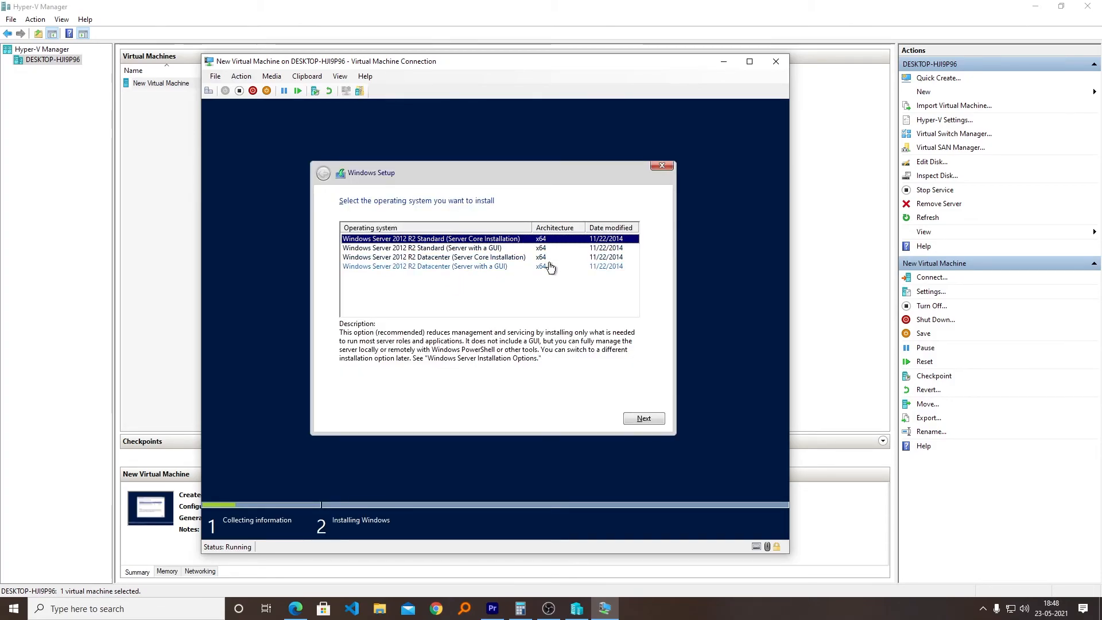
{"action": "left_click", "coordinate": [487, 259]}
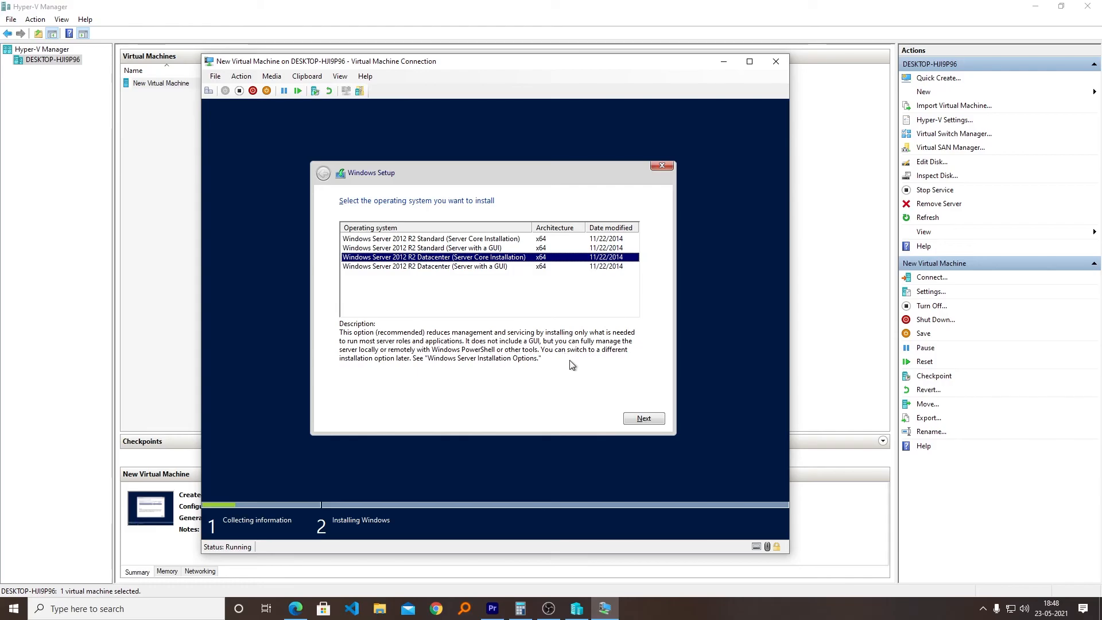